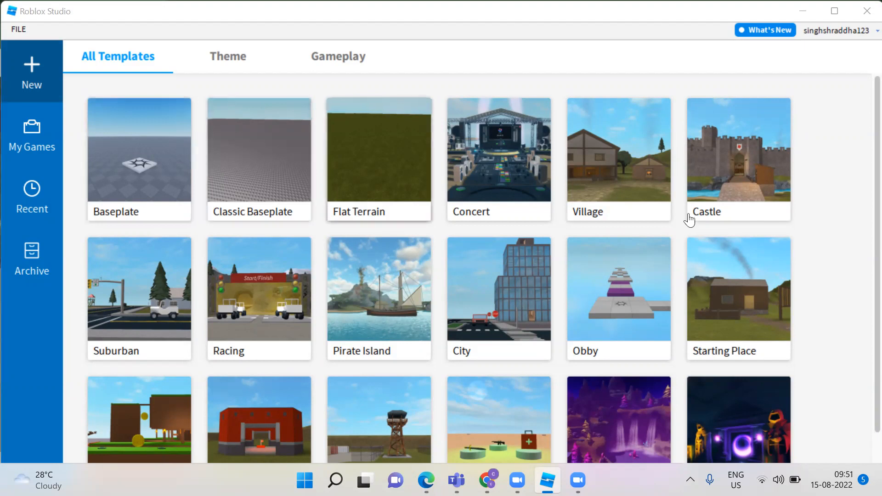
Look through the available templates and create a new place from the Flat Terrain template.
scroll(863, 219, "down", 1)
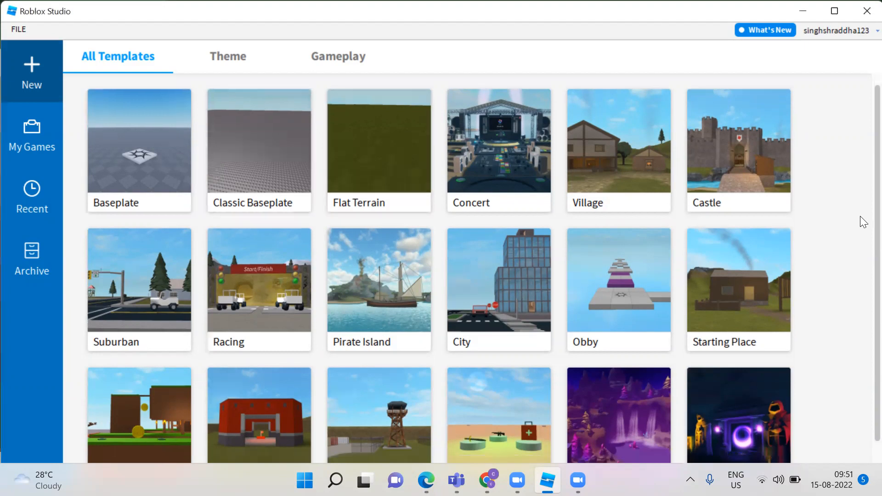
scroll(863, 221, "down", 1)
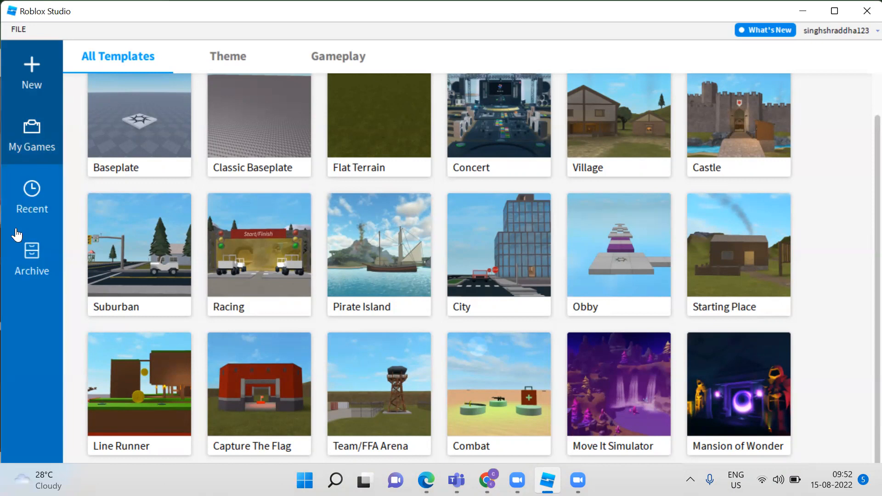
left_click(32, 202)
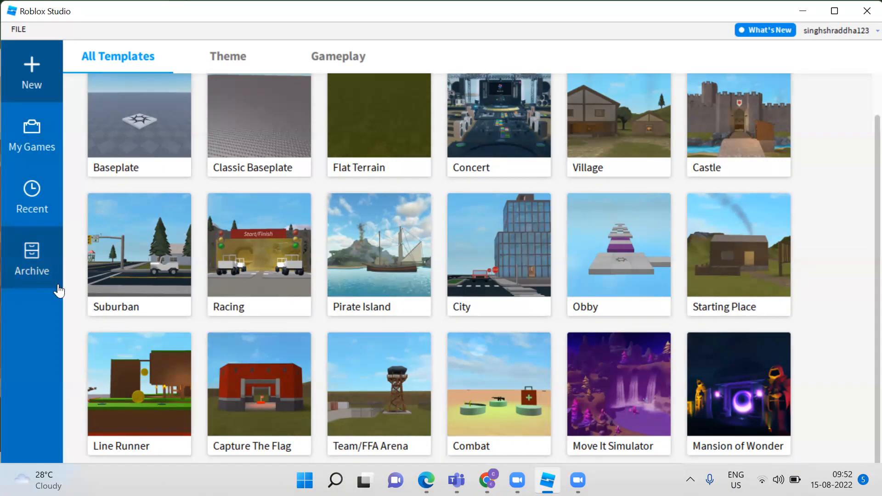
left_click(240, 61)
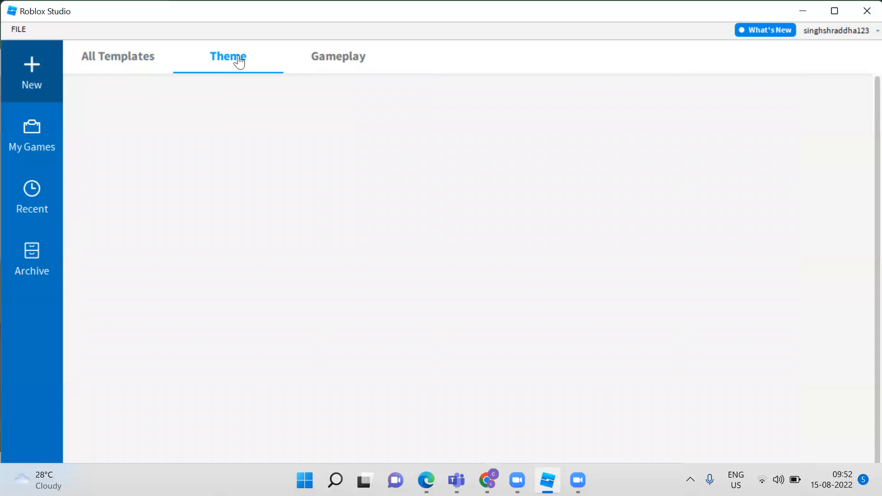
left_click(336, 69)
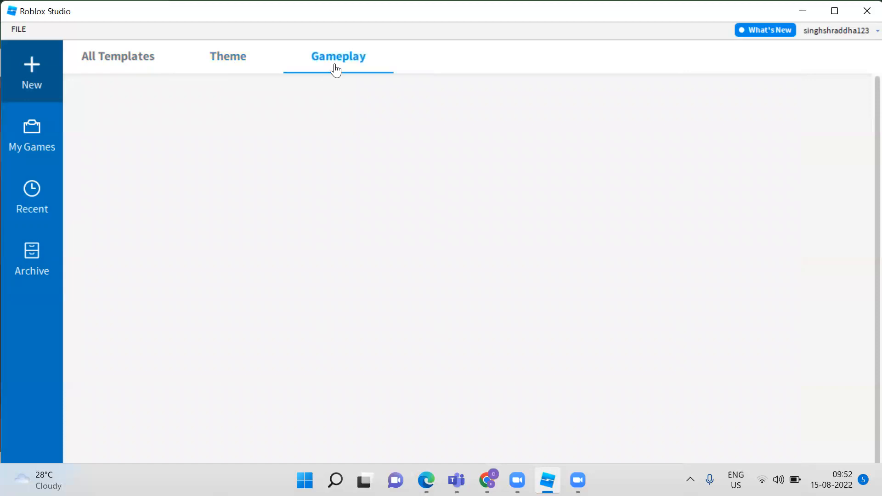
left_click(126, 68)
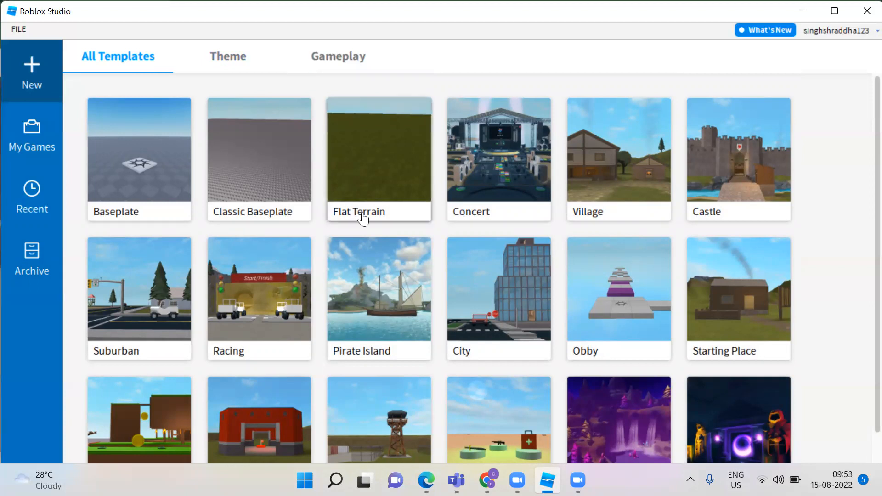
left_click(370, 161)
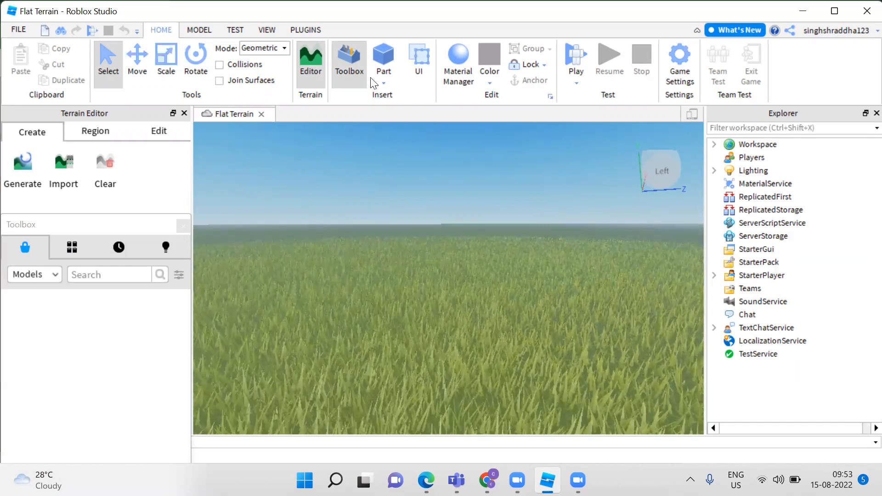
left_click(19, 30)
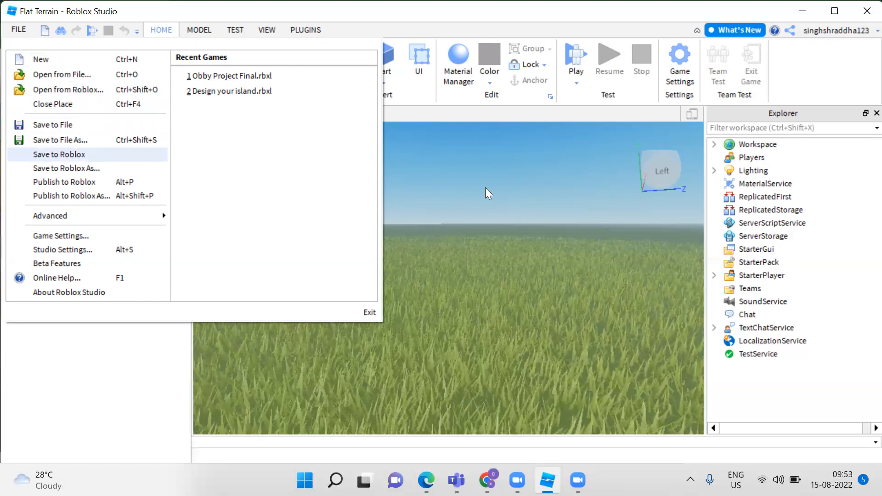
key("Escape")
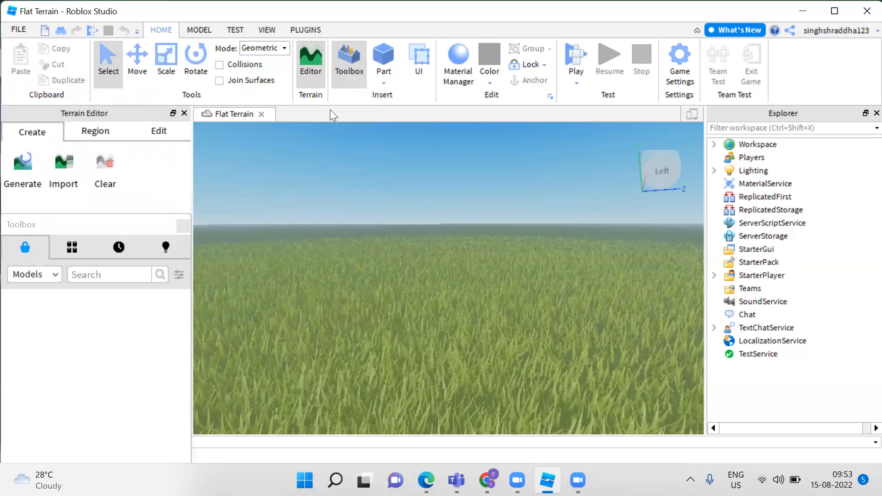
Insert a block part into the workspace and move it closer across the grass.
left_click(388, 85)
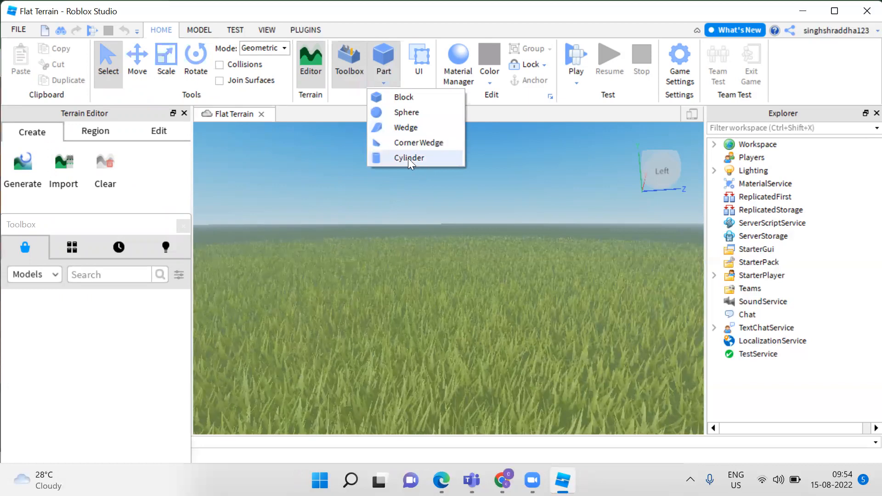
left_click(404, 97)
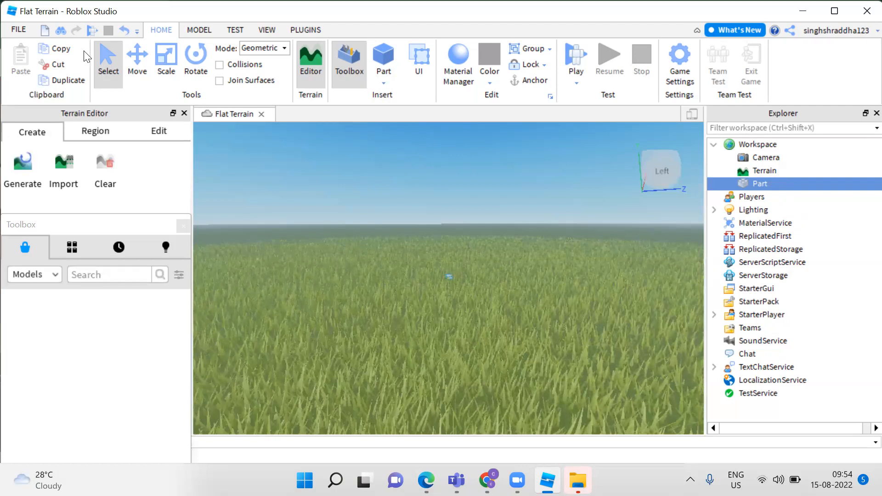
left_click(132, 69)
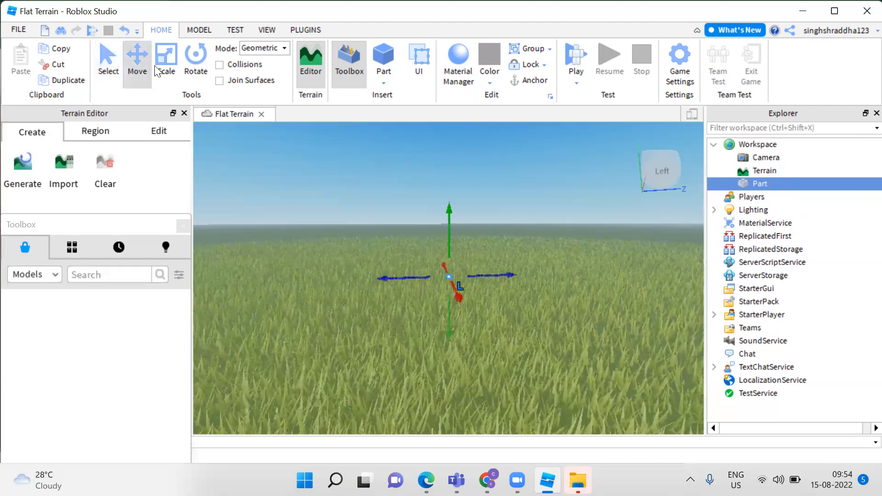
left_click_drag(508, 271, 571, 364)
left_click_drag(470, 299, 389, 353)
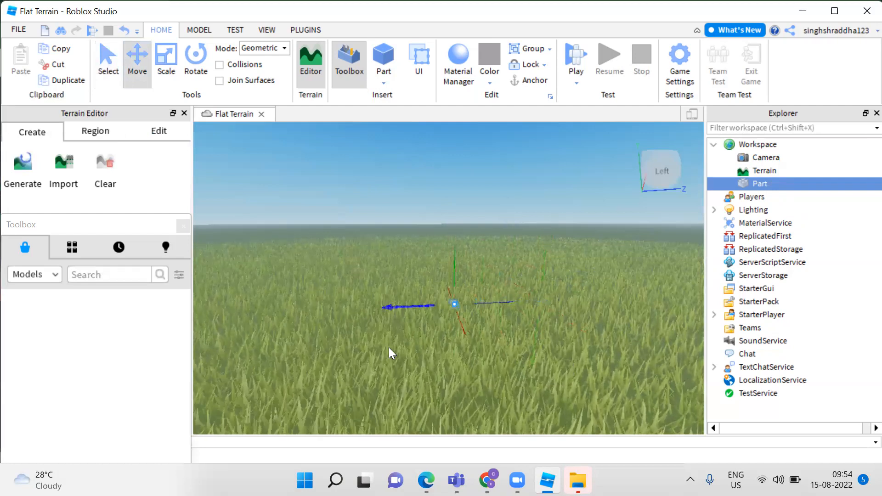
Scale the block into a wide, flat strip stretching far across the grass and shift it sideways along the Z axis.
left_click(162, 60)
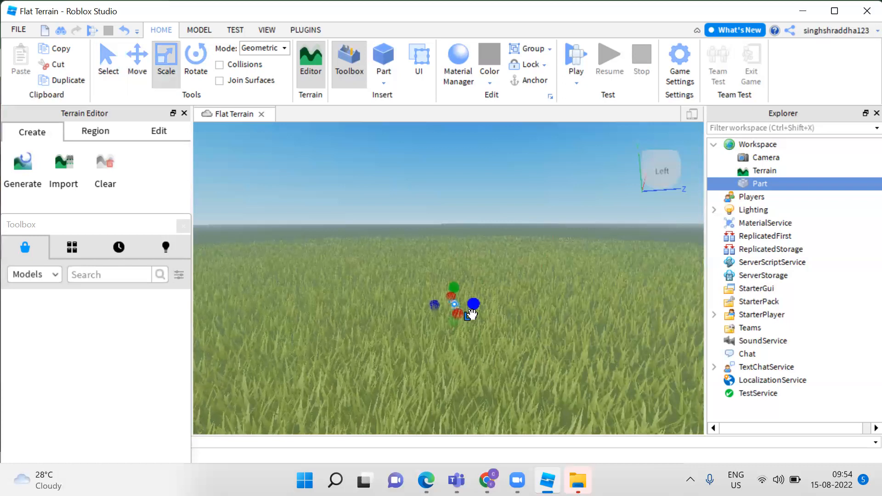
left_click_drag(474, 307, 573, 408)
left_click_drag(441, 328, 242, 334)
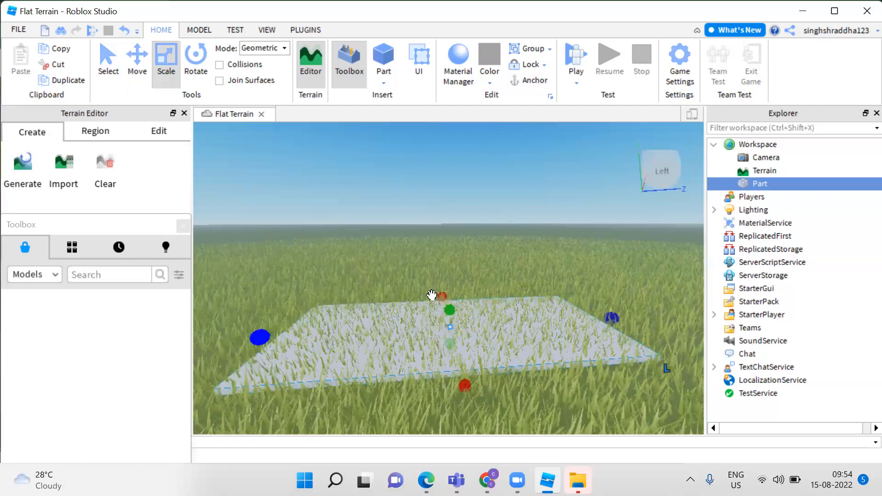
mouse_move(443, 221)
left_mouse_down()
mouse_move(443, 192)
mouse_move(439, 258)
mouse_move(441, 234)
left_mouse_up()
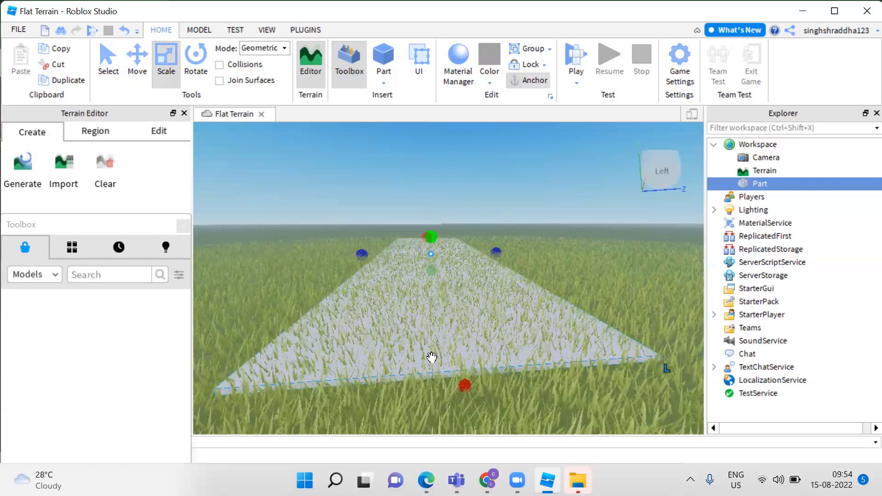
left_click_drag(465, 387, 471, 413)
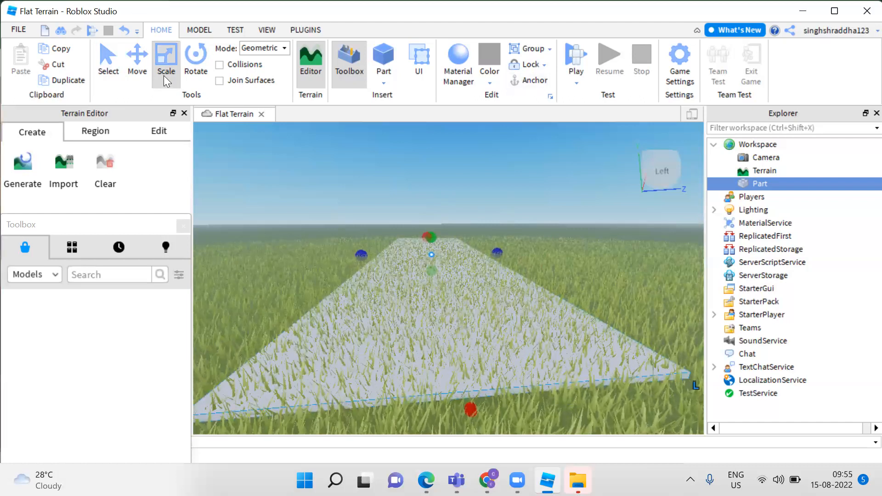
left_click(137, 62)
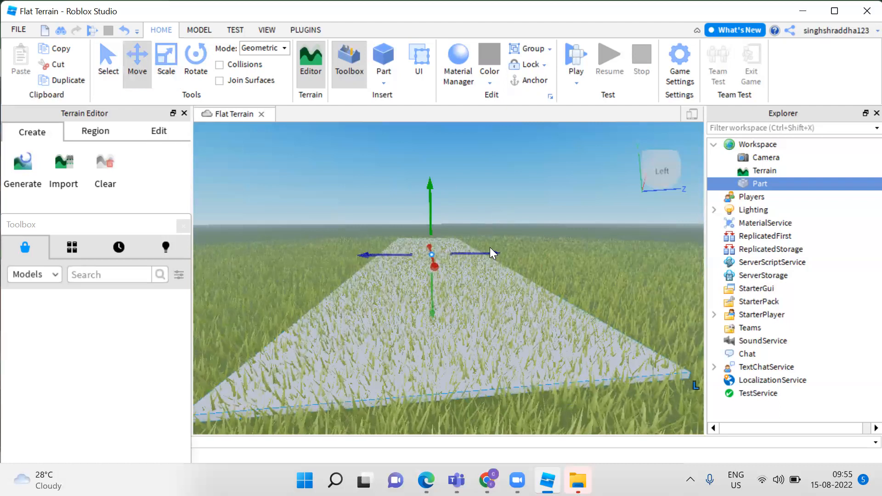
left_click_drag(494, 251, 503, 295)
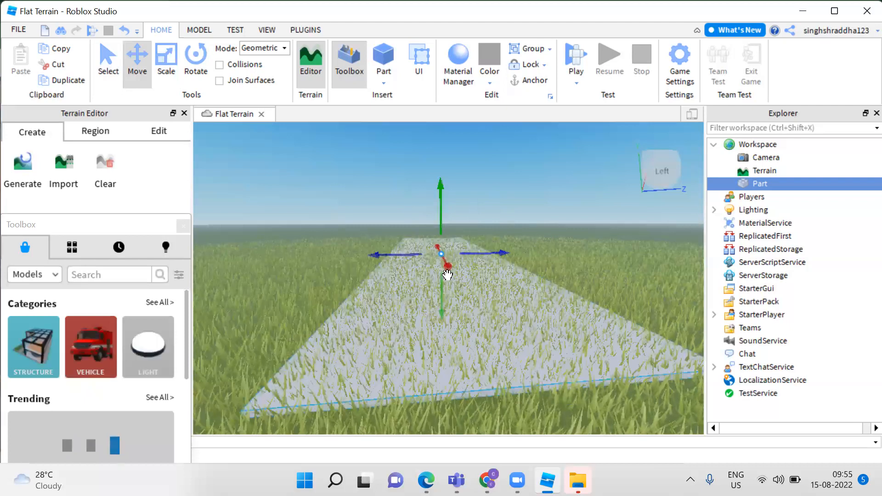
Rotate the strip about its vertical axis so it runs diagonally across the terrain.
left_click(192, 67)
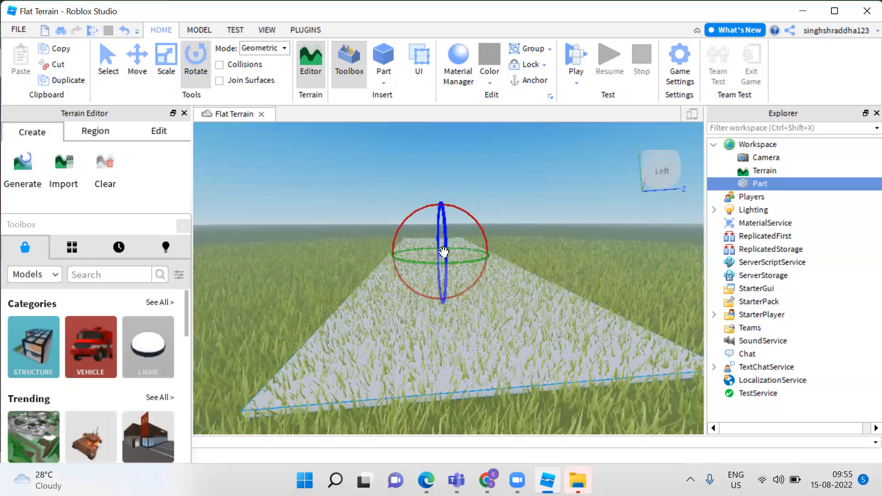
left_click_drag(439, 207, 439, 206)
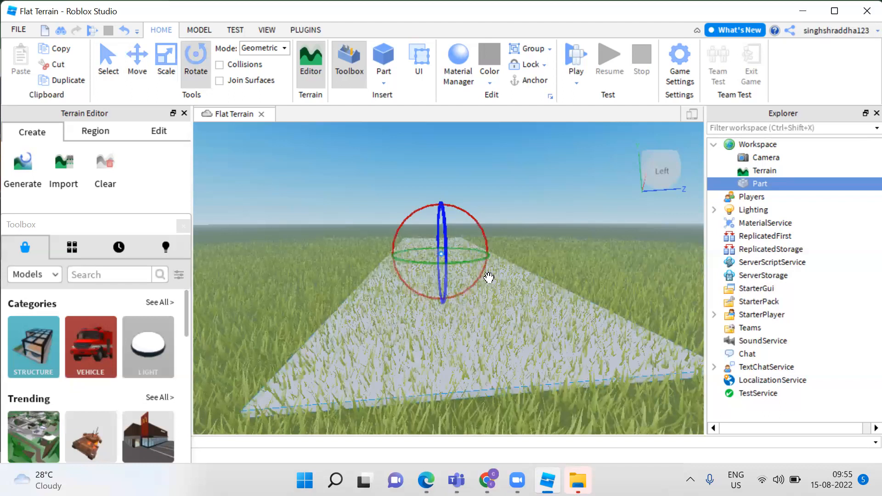
left_click(517, 258)
left_click(463, 275)
left_click_drag(464, 275, 415, 386)
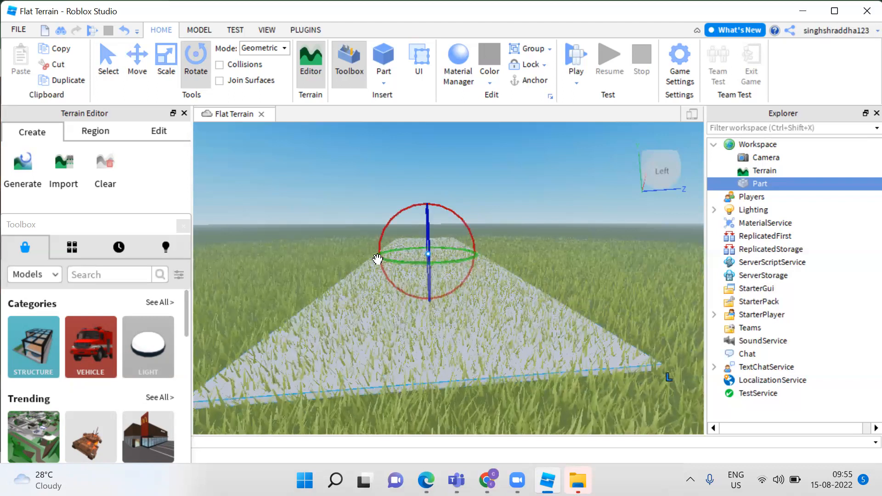
left_click_drag(379, 258, 470, 280)
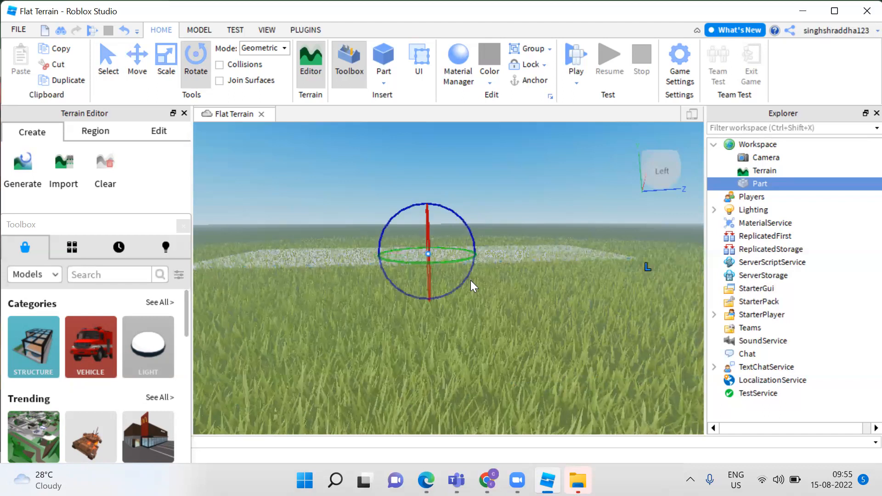
left_click_drag(373, 258, 532, 301)
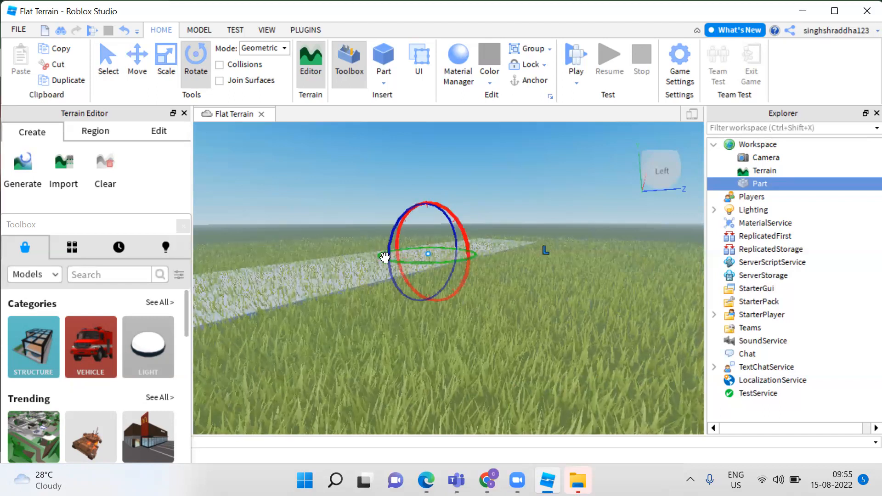
mouse_move(386, 258)
left_mouse_down()
mouse_move(457, 304)
mouse_move(496, 312)
mouse_move(397, 227)
left_mouse_up()
left_click_drag(538, 293, 556, 294)
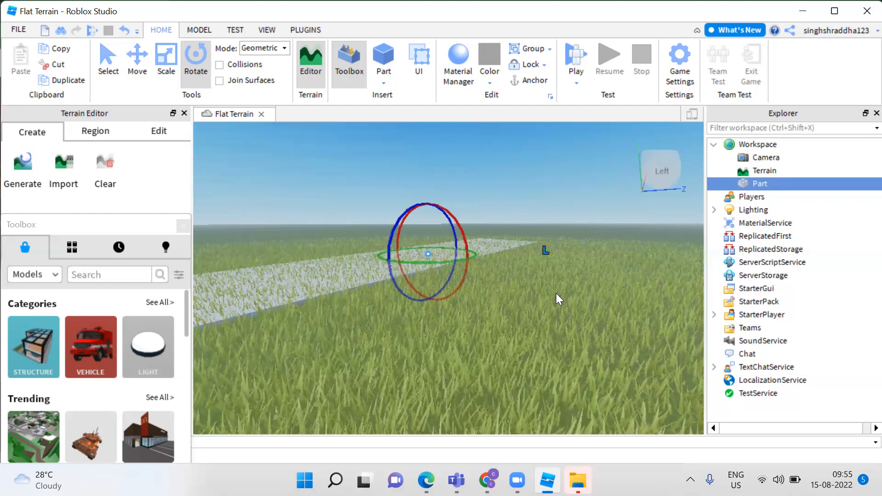
Insert a sphere part and scale it up into a large dome beside the strip.
left_click(383, 82)
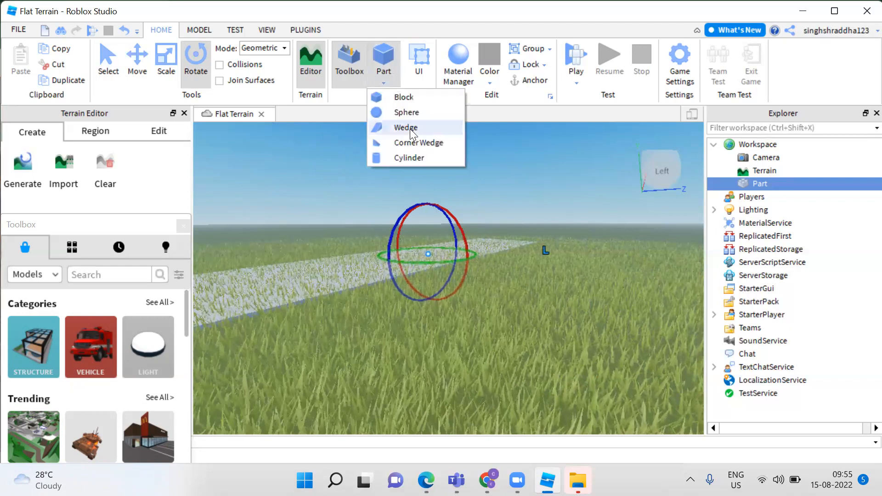
left_click(407, 113)
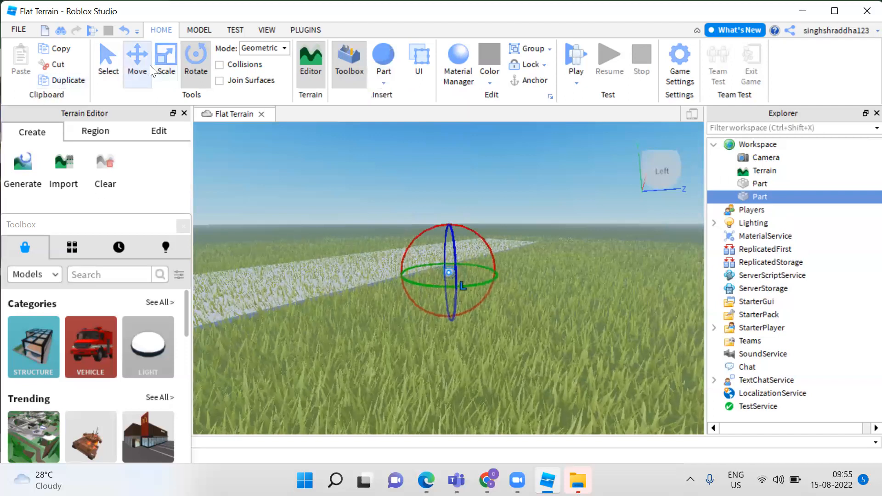
left_click(165, 64)
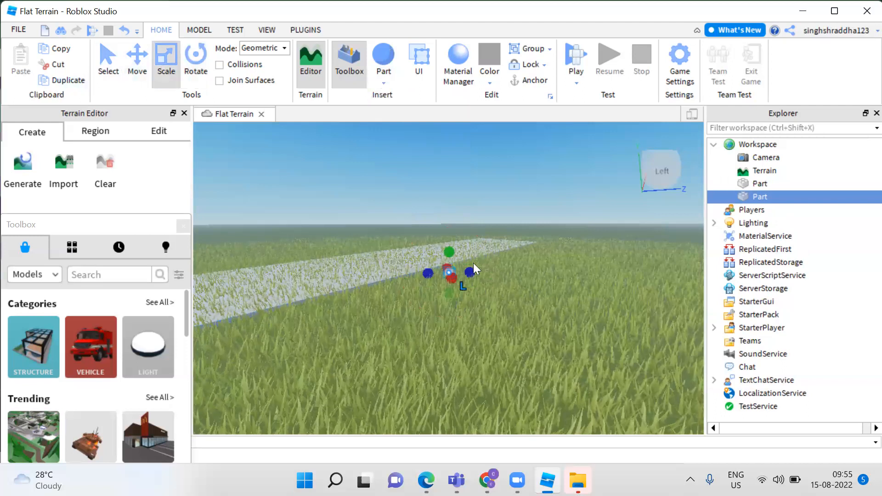
left_click_drag(469, 272, 516, 282)
left_click(348, 305)
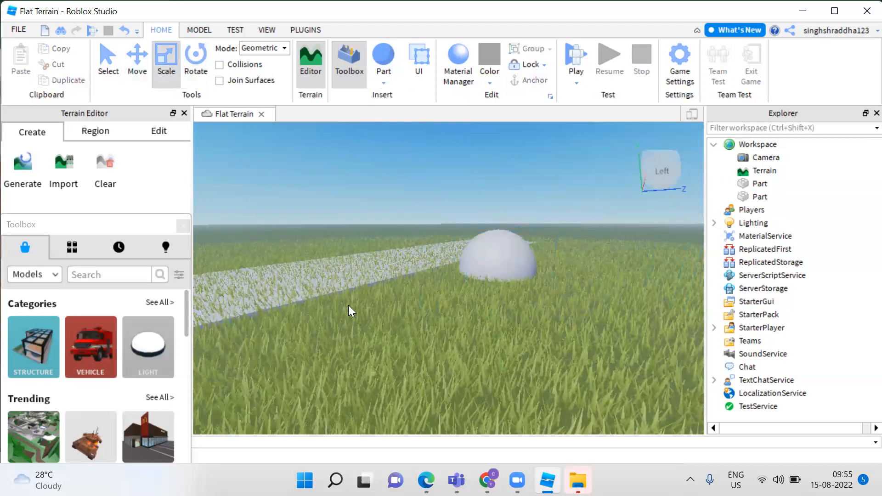
Insert the 2019 Sports Car model from the Vehicle category, accept its script notice, and move the car onto the strip.
left_click(387, 76)
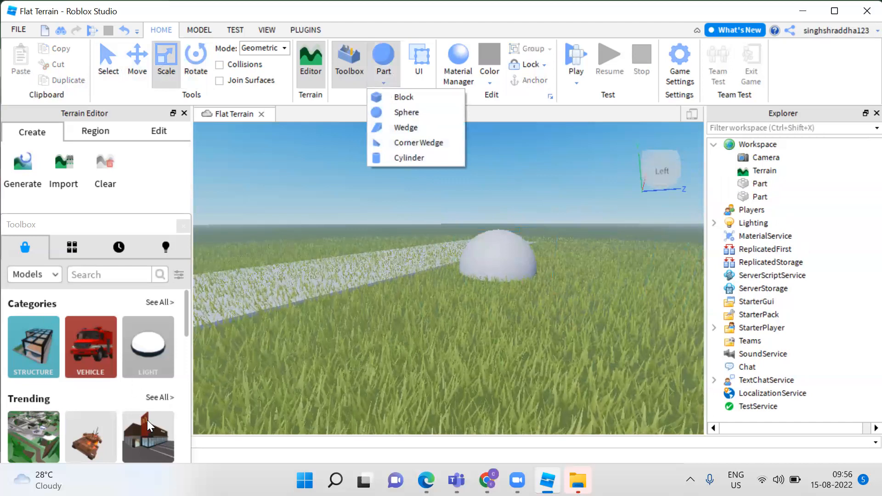
left_click(89, 359)
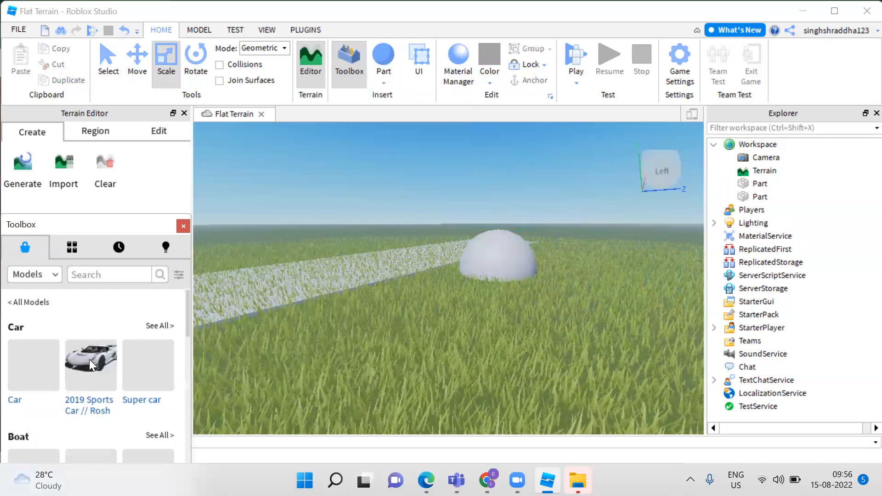
mouse_move(120, 370)
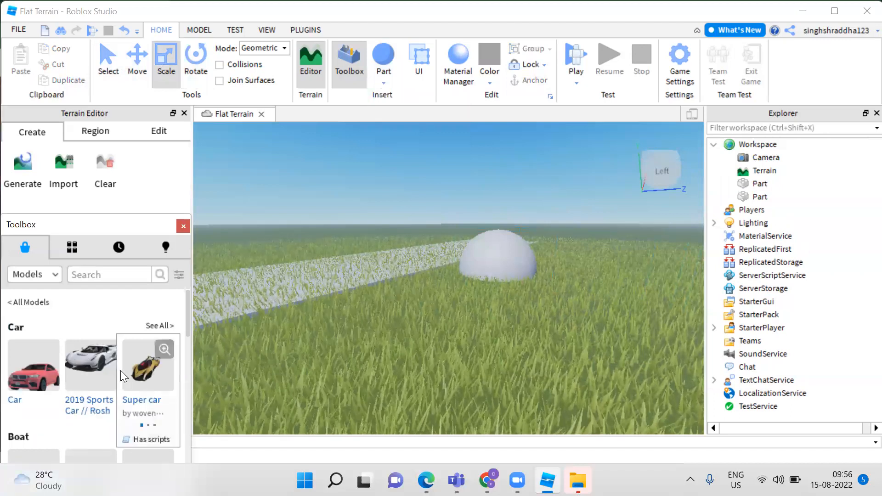
mouse_move(92, 357)
left_click_drag(93, 357, 333, 334)
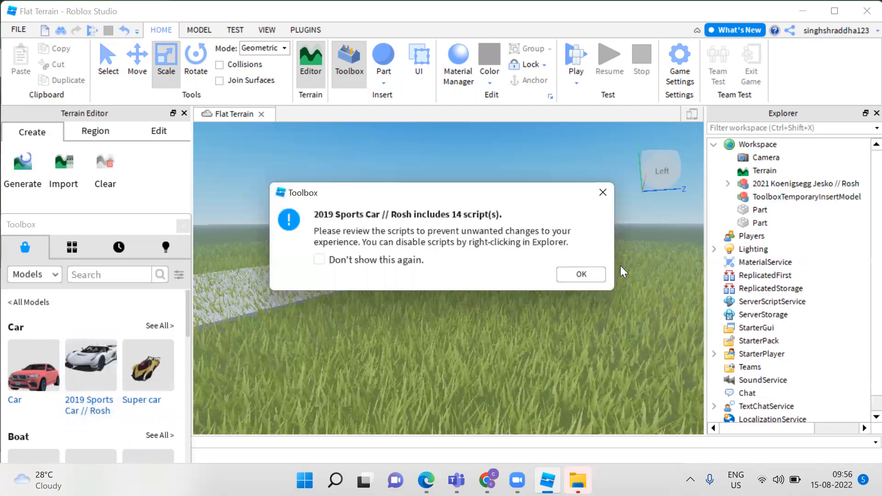
left_click(592, 277)
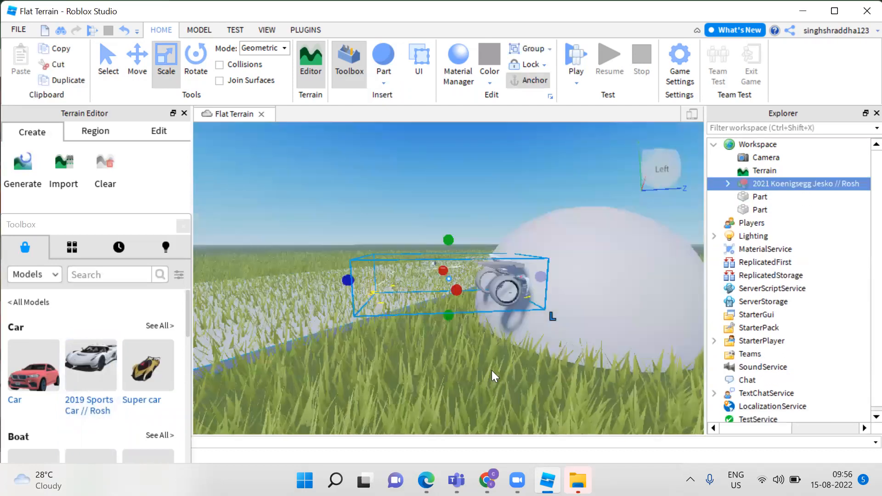
left_click_drag(445, 279, 380, 279)
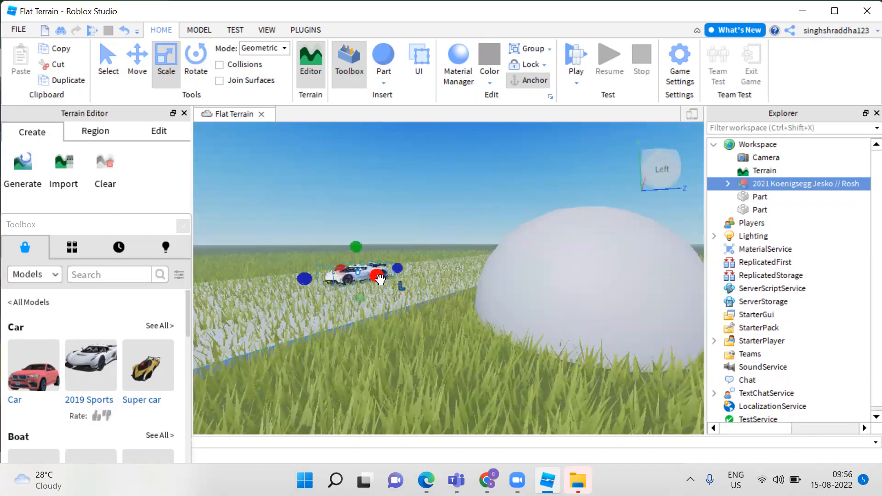